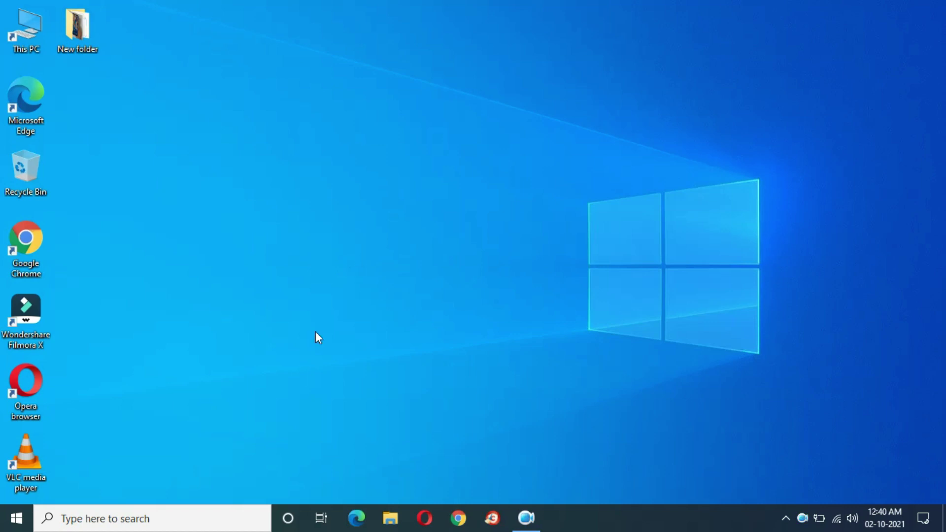
- Open the Windows search panel from the taskbar search box
{"action": "left_click", "coordinate": [180, 519]}
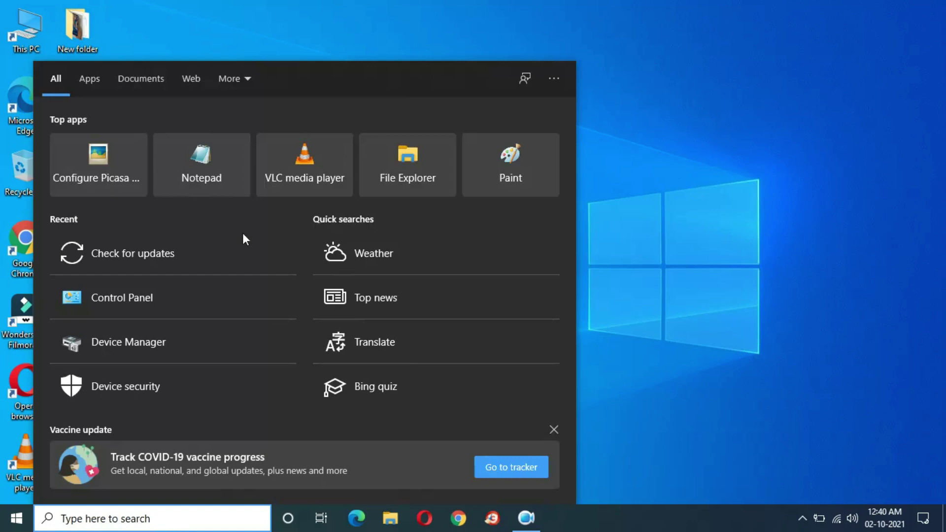
- Open Windows Update via the recent 'Check for updates' search, then its 'Learn more' update history link
{"action": "left_click", "coordinate": [171, 257]}
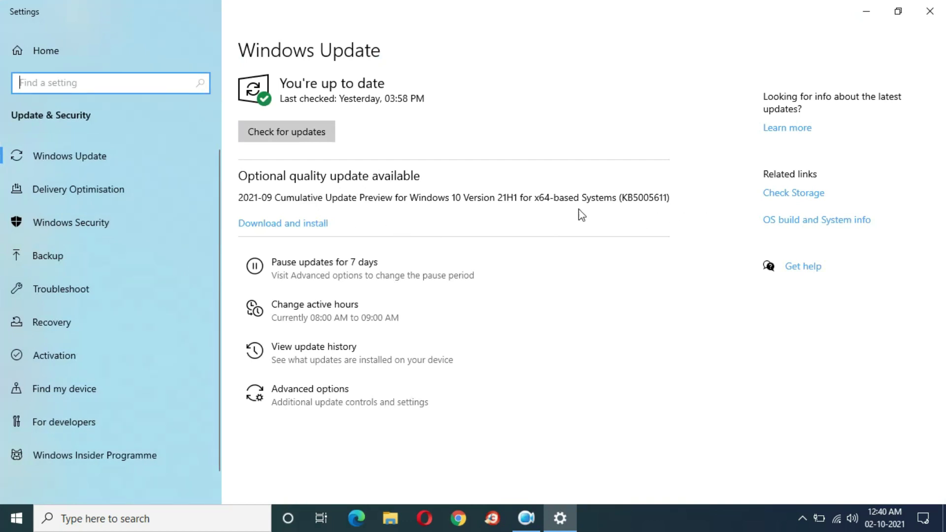
{"action": "left_click", "coordinate": [787, 128]}
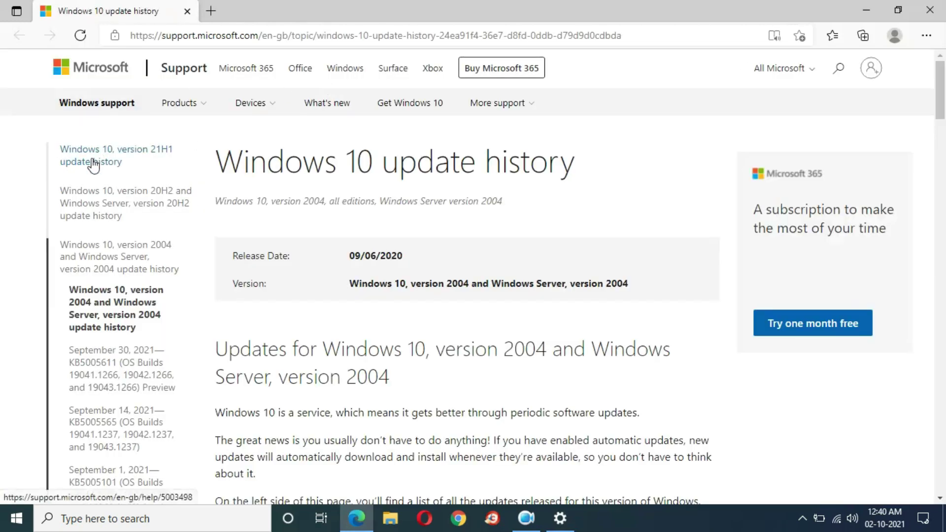
- Open the September 30, 2021 KB5005611 entry under 21H1 update history and expand its known issues
{"action": "left_click", "coordinate": [127, 153]}
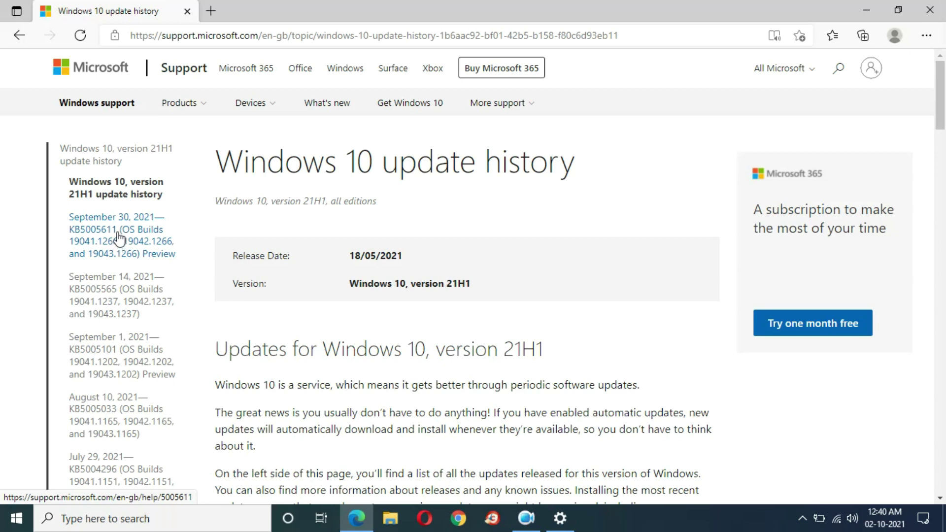
{"action": "left_click", "coordinate": [119, 237]}
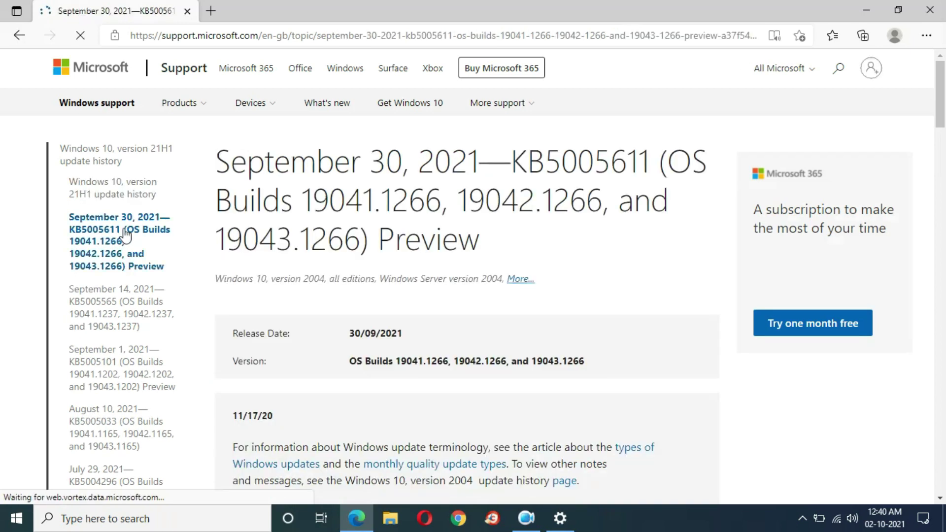
{"action": "scroll", "coordinate": [430, 238], "scroll_direction": "down", "scroll_amount": 1}
{"action": "scroll", "coordinate": [431, 239], "scroll_direction": "down", "scroll_amount": 3}
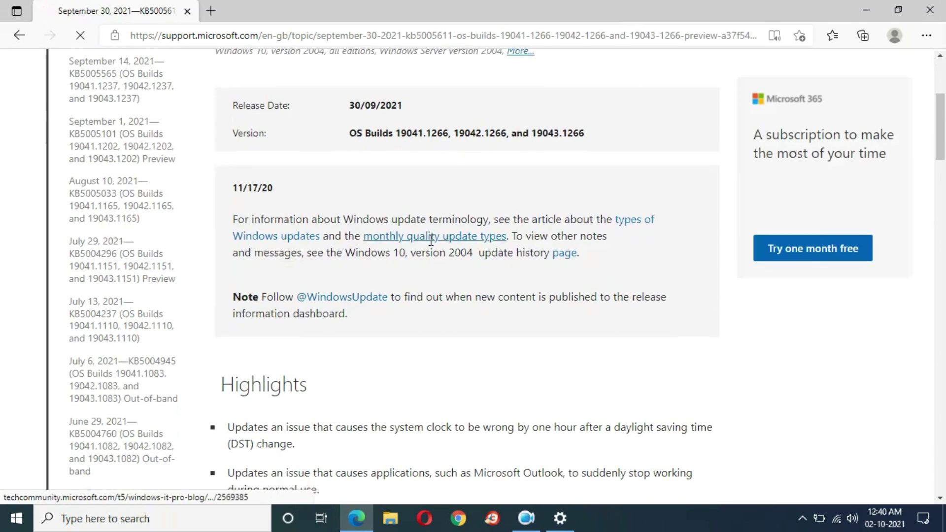
{"action": "scroll", "coordinate": [432, 247], "scroll_direction": "down", "scroll_amount": 1}
{"action": "scroll", "coordinate": [431, 246], "scroll_direction": "down", "scroll_amount": 2}
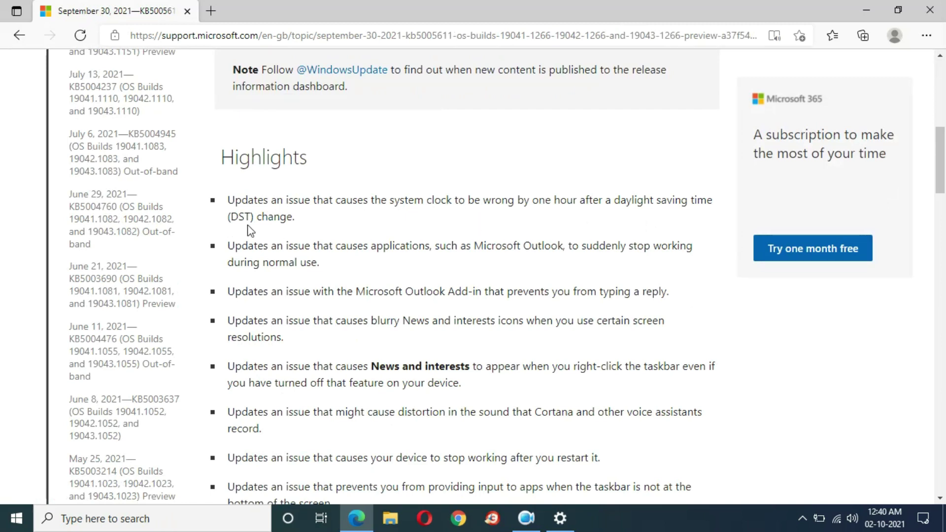
{"action": "scroll", "coordinate": [318, 229], "scroll_direction": "down", "scroll_amount": 2}
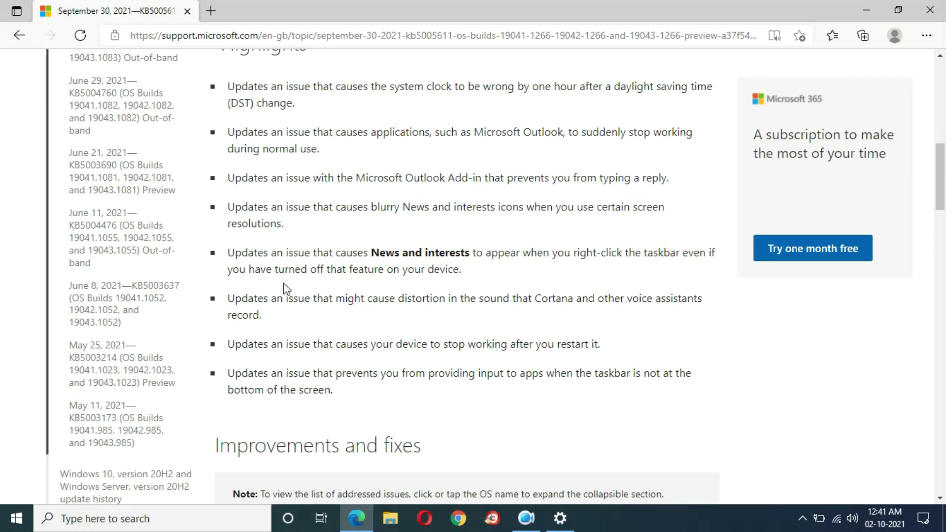
{"action": "scroll", "coordinate": [309, 174], "scroll_direction": "down", "scroll_amount": 2}
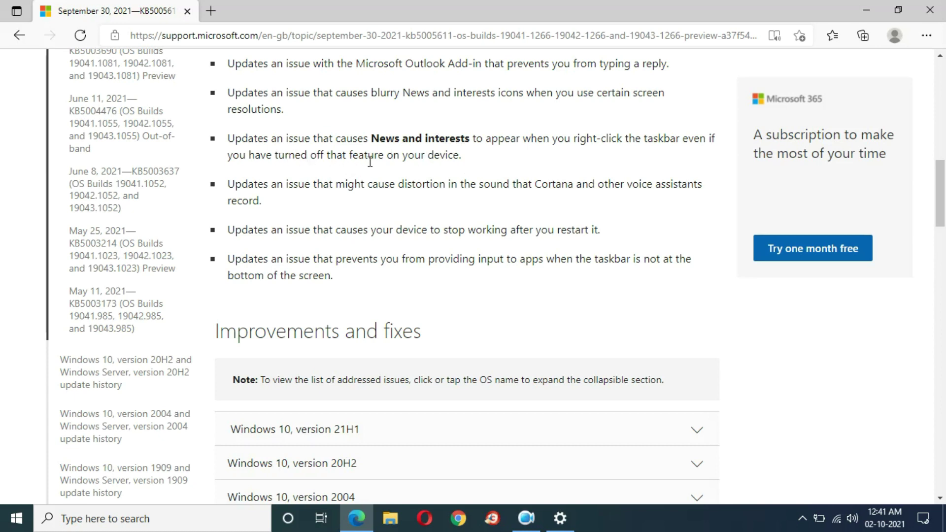
{"action": "scroll", "coordinate": [358, 159], "scroll_direction": "down", "scroll_amount": 2}
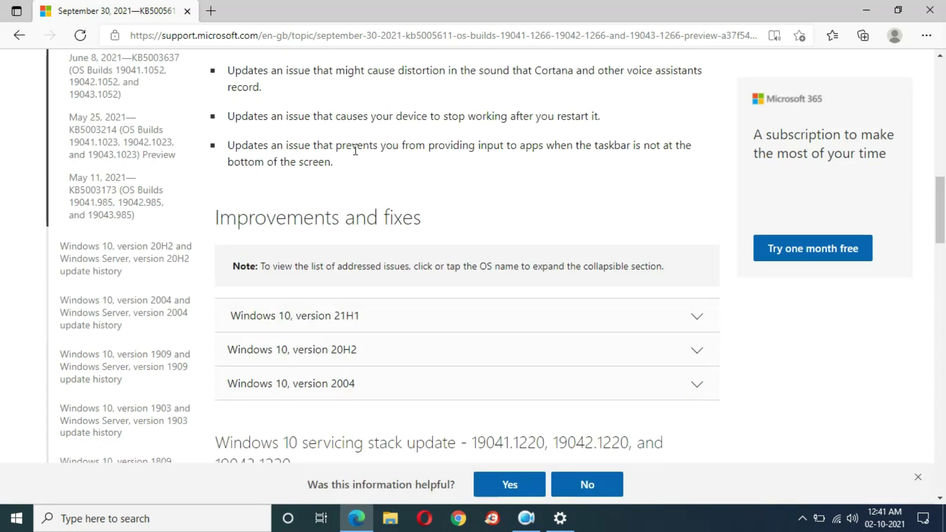
{"action": "scroll", "coordinate": [350, 171], "scroll_direction": "down", "scroll_amount": 2}
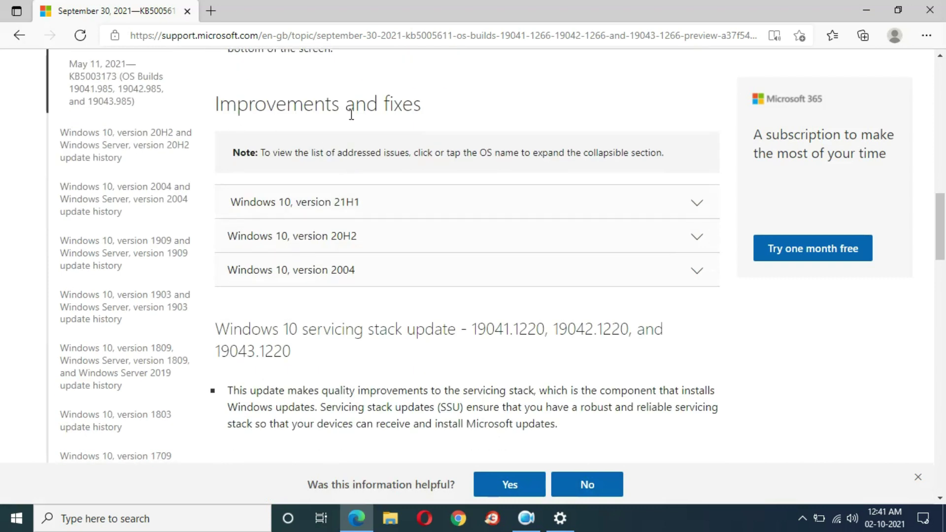
{"action": "scroll", "coordinate": [409, 140], "scroll_direction": "down", "scroll_amount": 2}
{"action": "scroll", "coordinate": [409, 140], "scroll_direction": "down", "scroll_amount": 2}
{"action": "scroll", "coordinate": [409, 140], "scroll_direction": "down", "scroll_amount": 2}
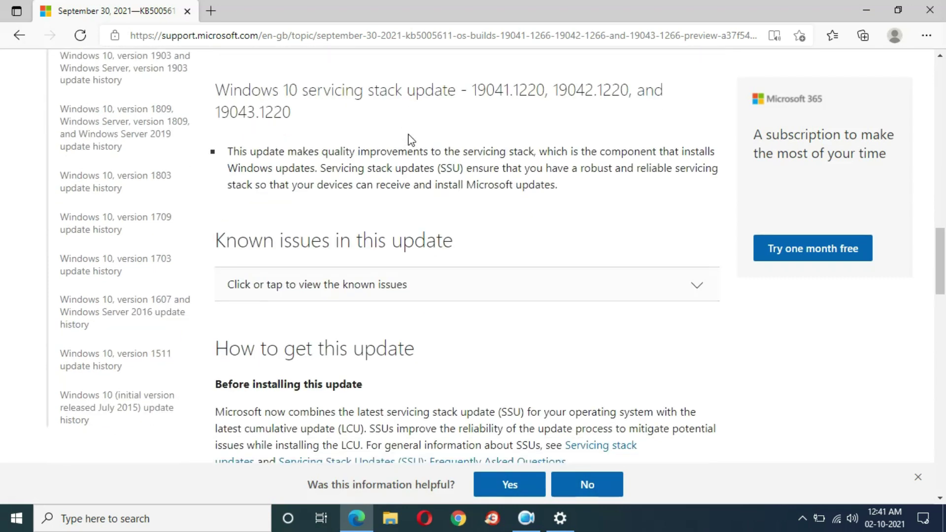
{"action": "left_click", "coordinate": [405, 185]}
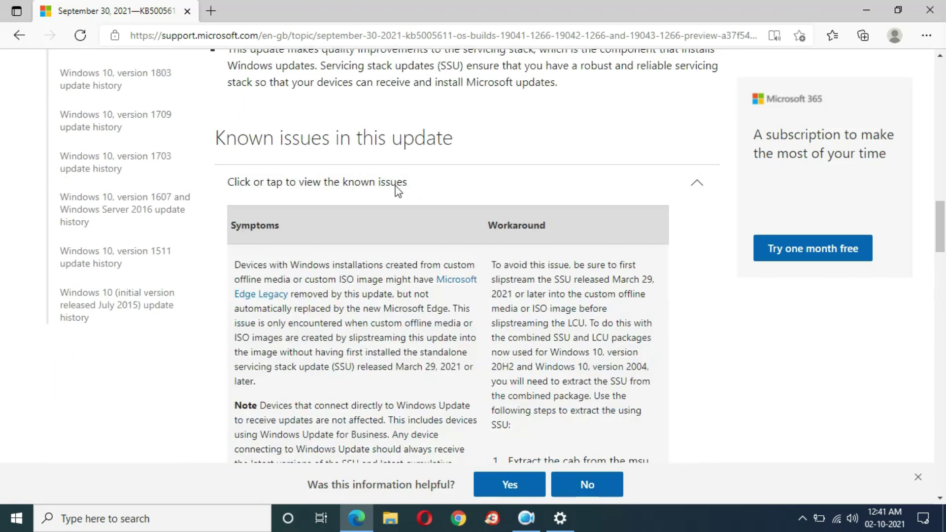
{"action": "scroll", "coordinate": [417, 214], "scroll_direction": "down", "scroll_amount": 2}
{"action": "scroll", "coordinate": [372, 191], "scroll_direction": "down", "scroll_amount": 2}
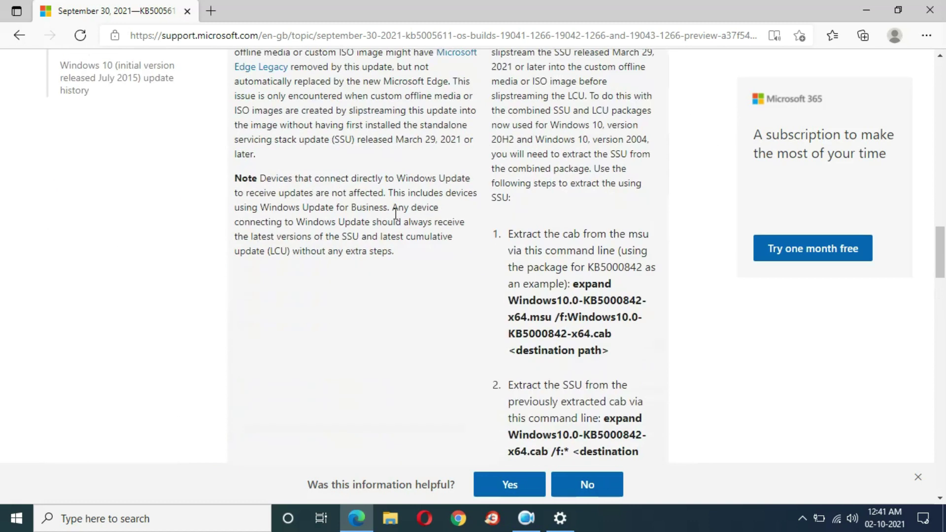
{"action": "scroll", "coordinate": [394, 211], "scroll_direction": "down", "scroll_amount": 3}
{"action": "scroll", "coordinate": [395, 211], "scroll_direction": "down", "scroll_amount": 3}
{"action": "scroll", "coordinate": [395, 215], "scroll_direction": "down", "scroll_amount": 2}
{"action": "scroll", "coordinate": [395, 213], "scroll_direction": "down", "scroll_amount": 2}
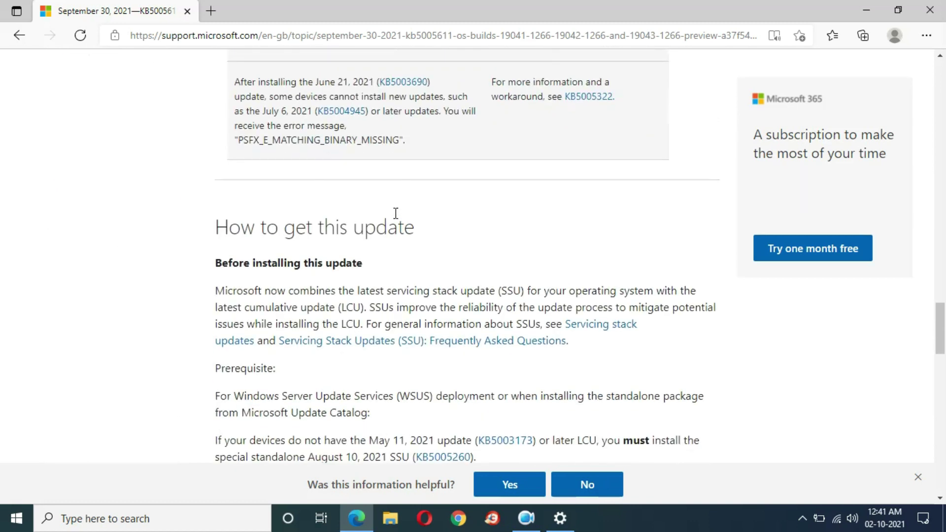
{"action": "scroll", "coordinate": [316, 177], "scroll_direction": "down", "scroll_amount": 2}
{"action": "scroll", "coordinate": [483, 184], "scroll_direction": "down", "scroll_amount": 2}
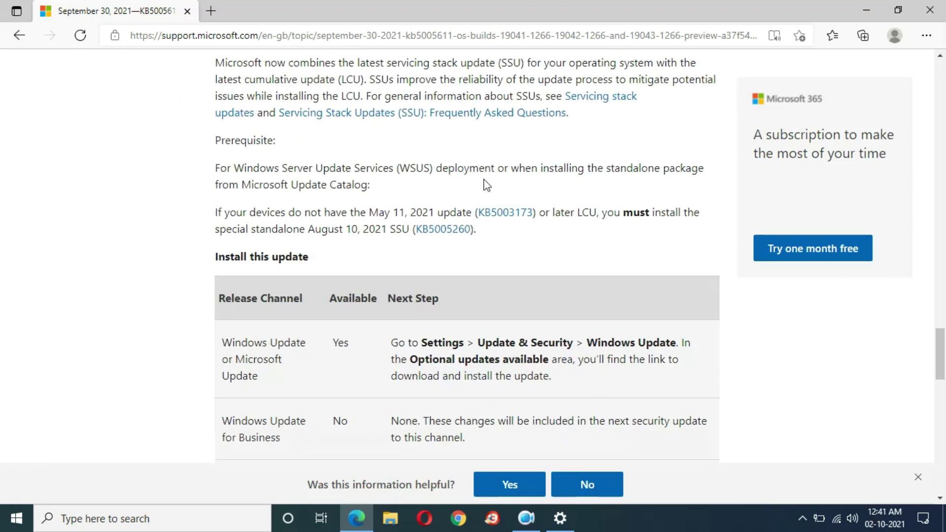
{"action": "scroll", "coordinate": [458, 188], "scroll_direction": "down", "scroll_amount": 1}
{"action": "scroll", "coordinate": [429, 192], "scroll_direction": "down", "scroll_amount": 4}
{"action": "scroll", "coordinate": [430, 188], "scroll_direction": "down", "scroll_amount": 4}
{"action": "scroll", "coordinate": [429, 187], "scroll_direction": "down", "scroll_amount": 3}
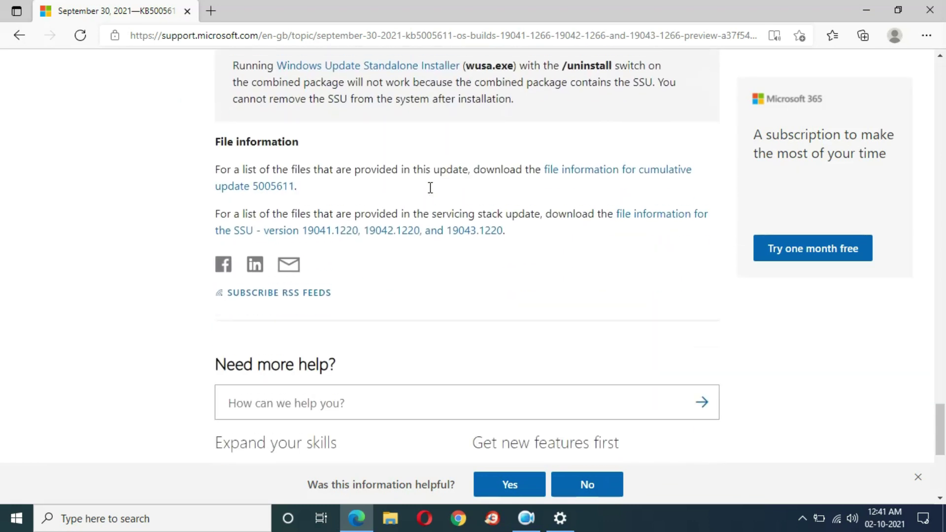
{"action": "scroll", "coordinate": [428, 188], "scroll_direction": "down", "scroll_amount": 2}
{"action": "scroll", "coordinate": [429, 188], "scroll_direction": "up", "scroll_amount": 1}
{"action": "scroll", "coordinate": [429, 188], "scroll_direction": "up", "scroll_amount": 5}
{"action": "scroll", "coordinate": [430, 188], "scroll_direction": "up", "scroll_amount": 5}
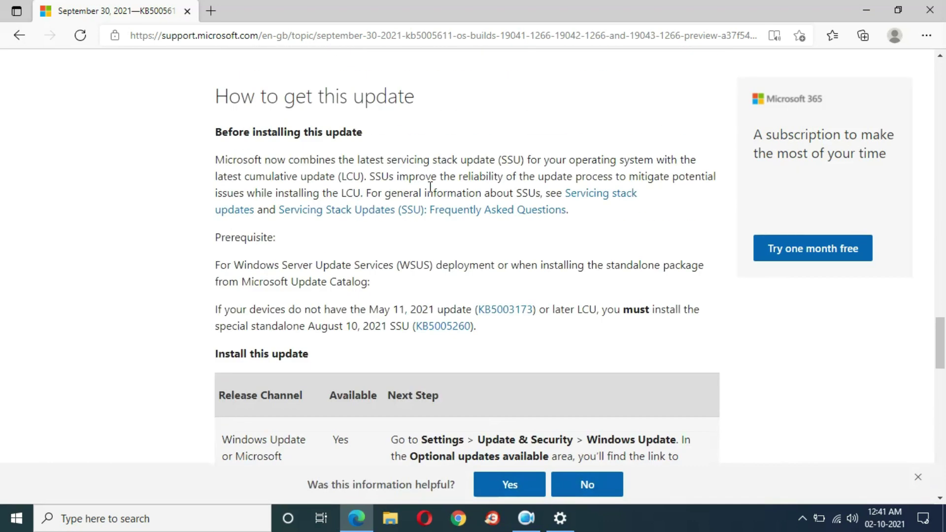
{"action": "scroll", "coordinate": [428, 188], "scroll_direction": "up", "scroll_amount": 2}
{"action": "scroll", "coordinate": [430, 188], "scroll_direction": "up", "scroll_amount": 3}
{"action": "scroll", "coordinate": [432, 193], "scroll_direction": "up", "scroll_amount": 3}
{"action": "scroll", "coordinate": [429, 188], "scroll_direction": "up", "scroll_amount": 2}
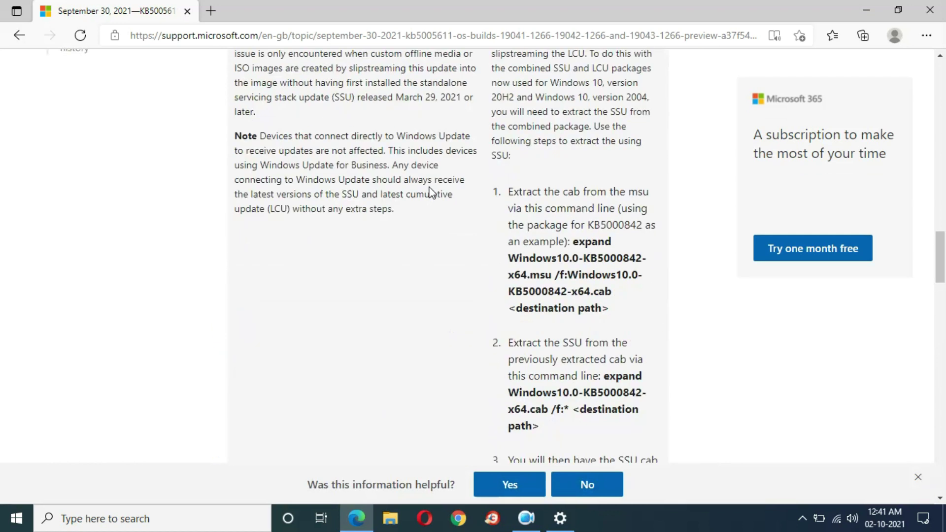
{"action": "scroll", "coordinate": [429, 191], "scroll_direction": "up", "scroll_amount": 3}
{"action": "scroll", "coordinate": [382, 159], "scroll_direction": "up", "scroll_amount": 4}
{"action": "scroll", "coordinate": [458, 159], "scroll_direction": "up", "scroll_amount": 5}
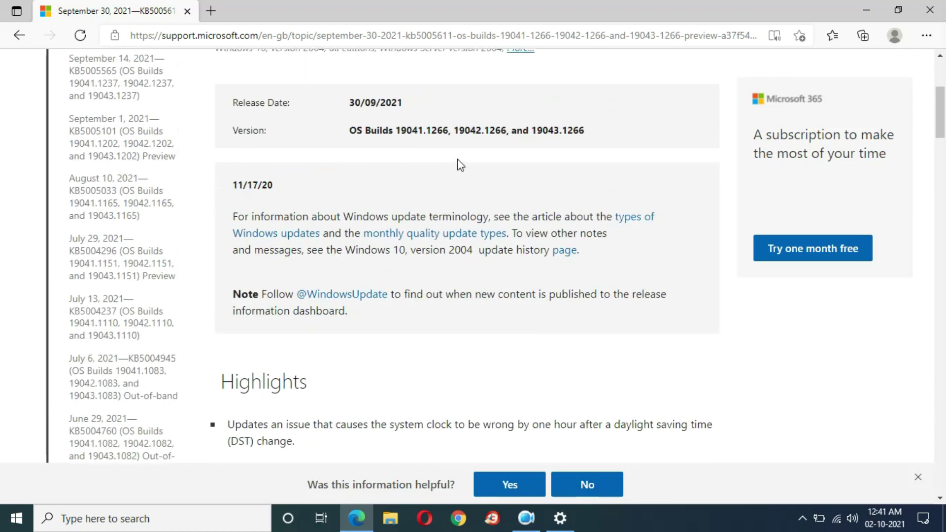
{"action": "scroll", "coordinate": [458, 159], "scroll_direction": "up", "scroll_amount": 3}
- Close Edge and start downloading the KB5005611 optional quality update
{"action": "left_click", "coordinate": [935, 15]}
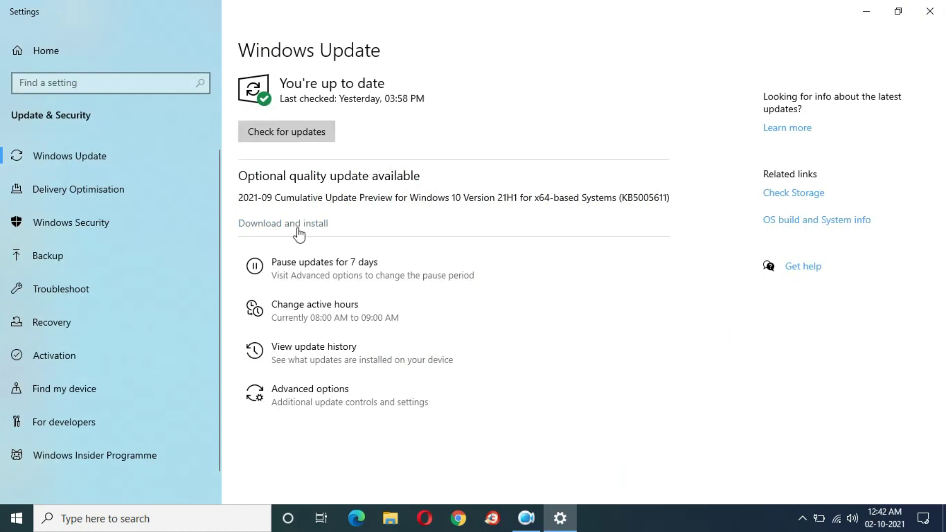
{"action": "left_click", "coordinate": [298, 233]}
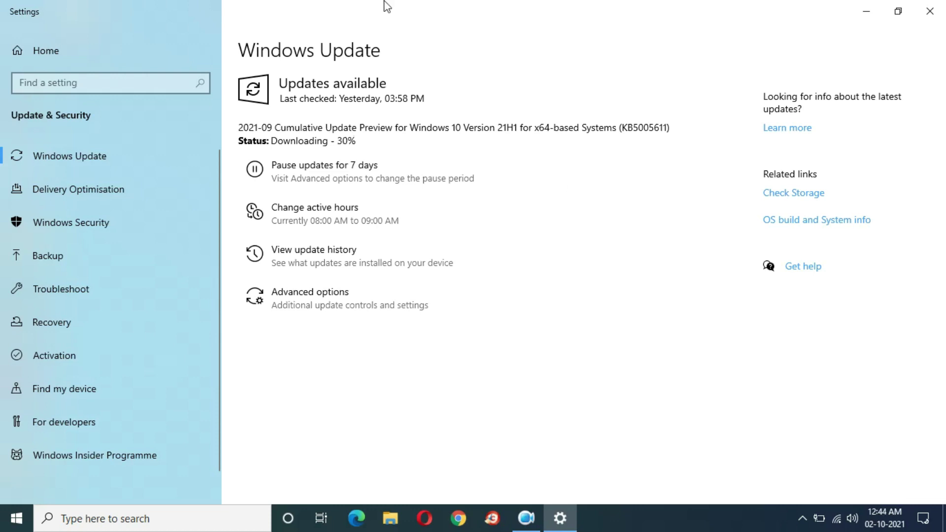
- Minimize Settings during the download, then restore it from the taskbar to check progress
{"action": "left_click", "coordinate": [865, 12]}
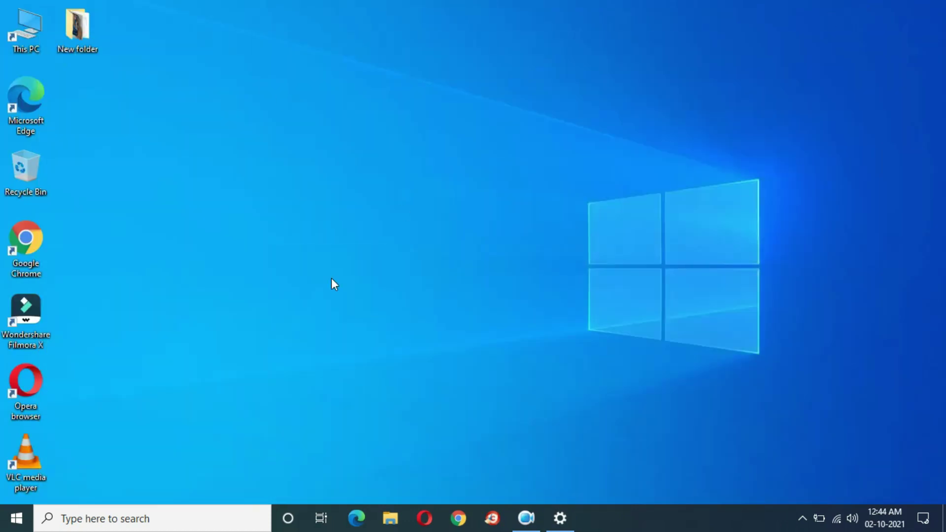
{"action": "left_click", "coordinate": [561, 518]}
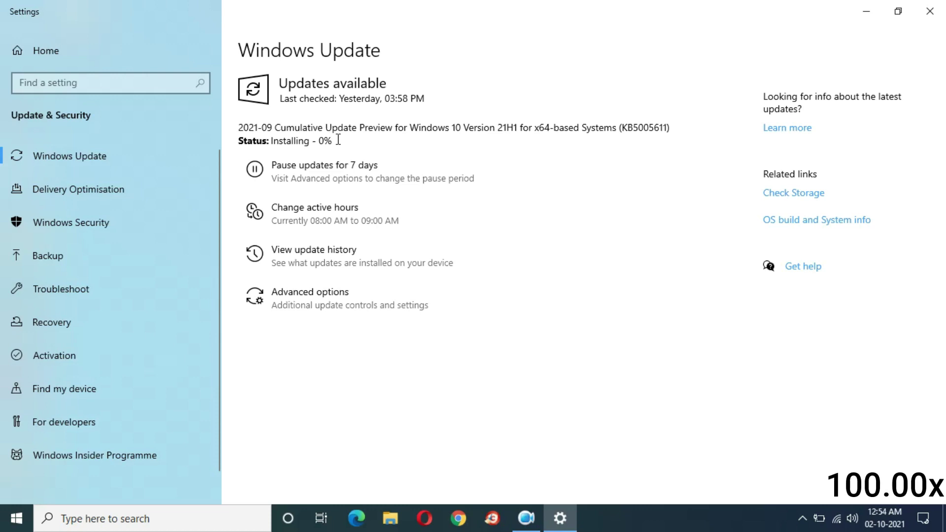
- Return to the Settings window and wait for KB5005611 to finish installing
{"action": "left_click", "coordinate": [560, 518]}
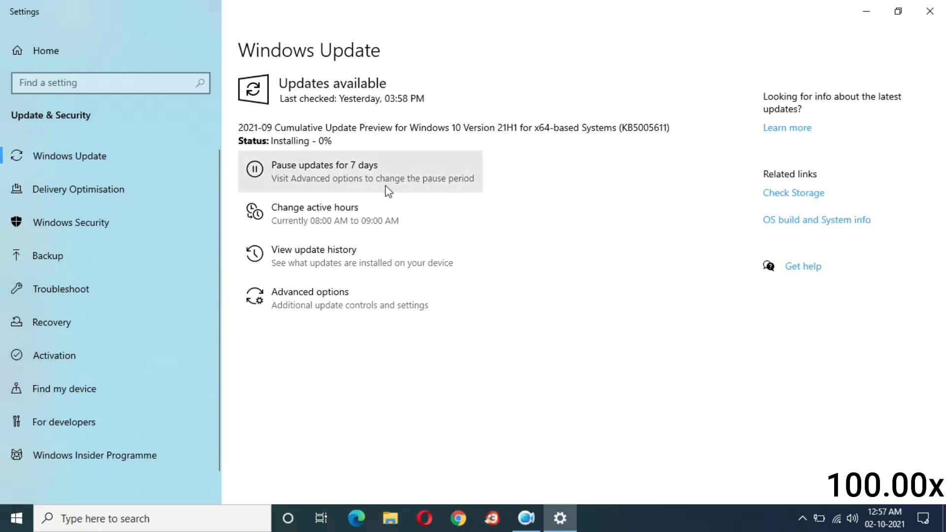